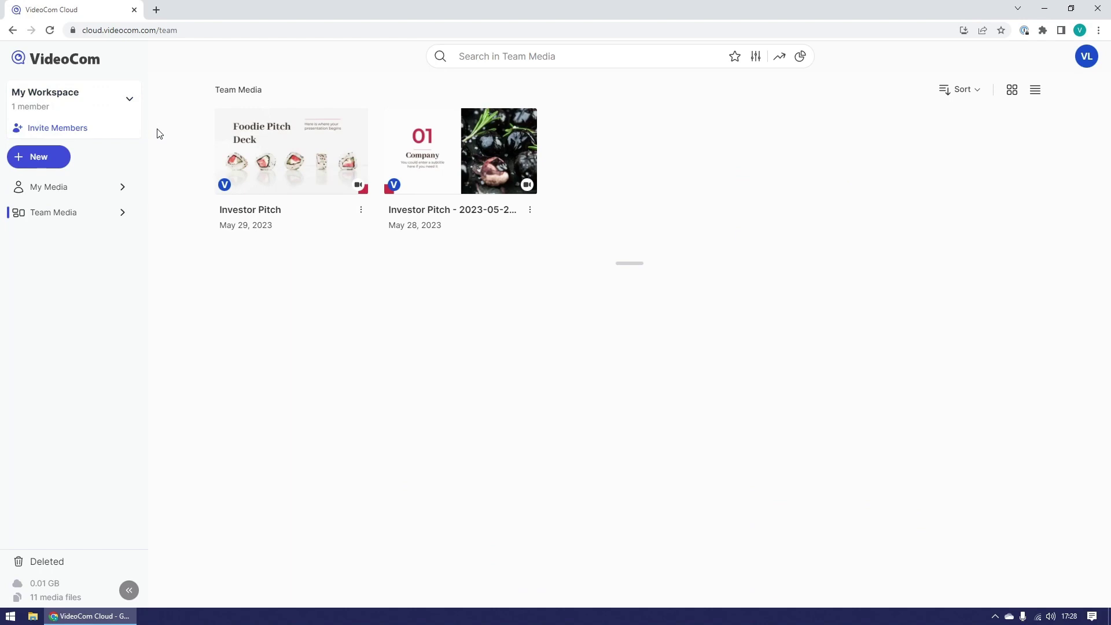
Step: Enter two invitee e-mail addresses on the Basic plan and start a CSV upload
left_click(105, 127)
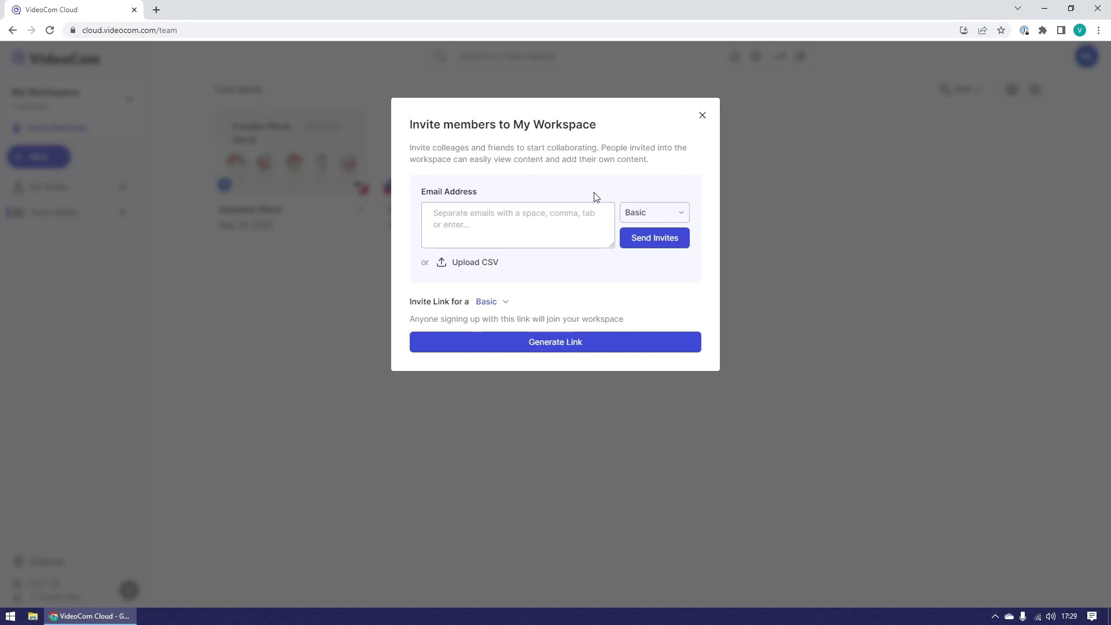
left_click(572, 220)
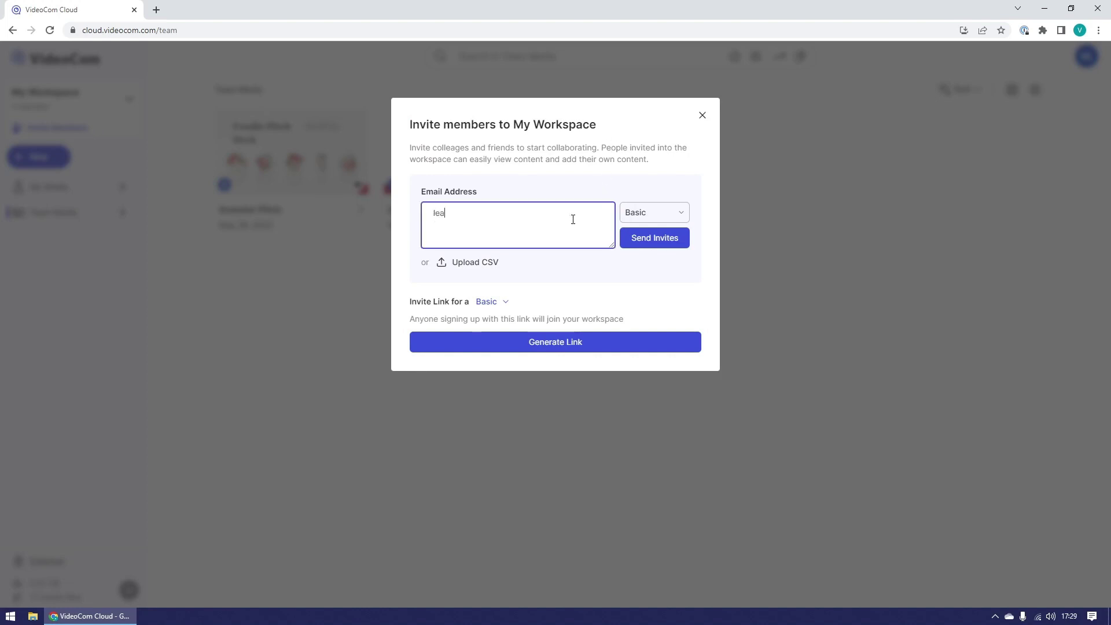
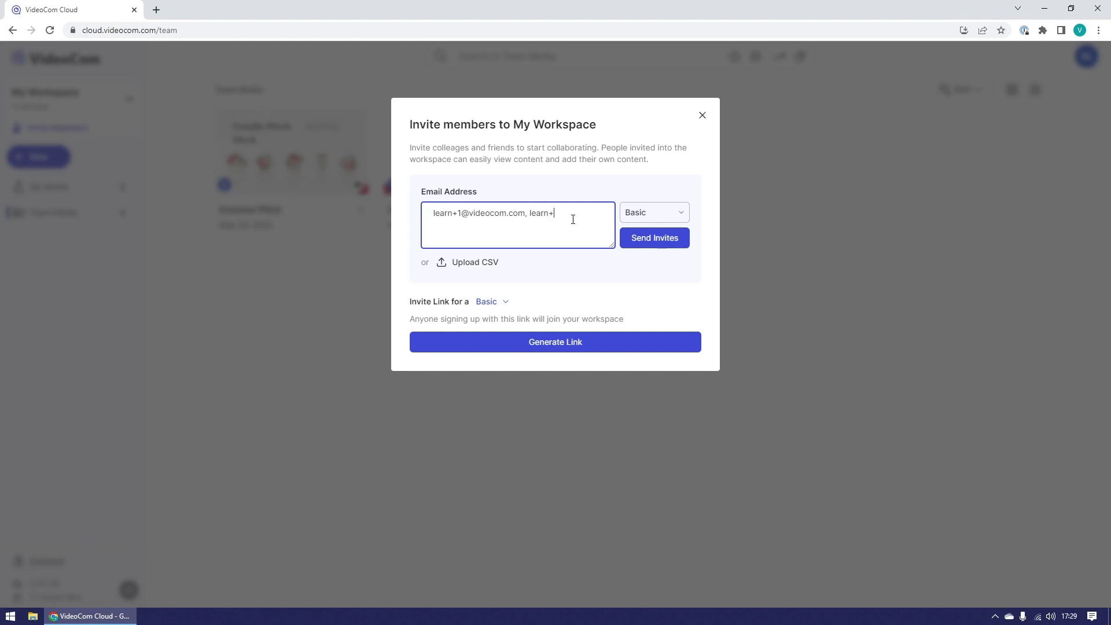
left_click(671, 218)
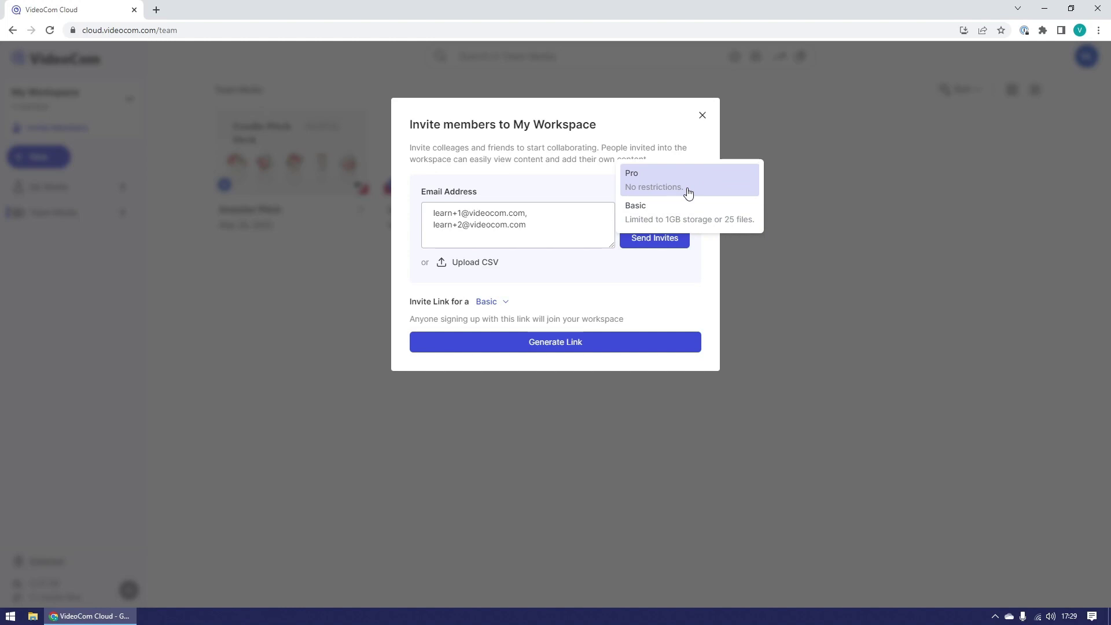
left_click(694, 210)
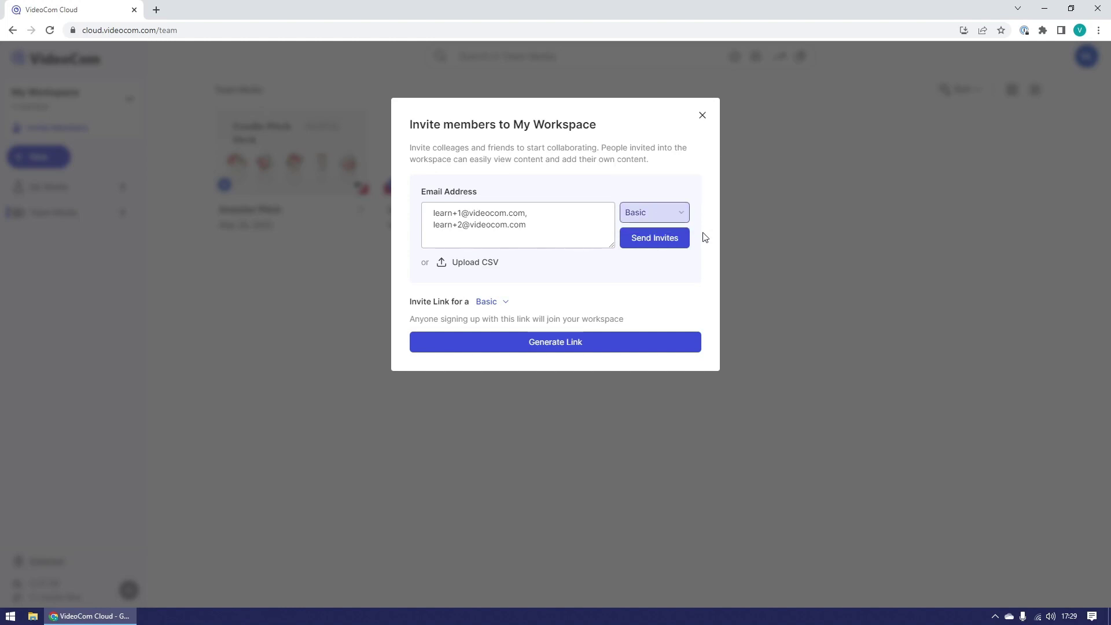
left_click(459, 267)
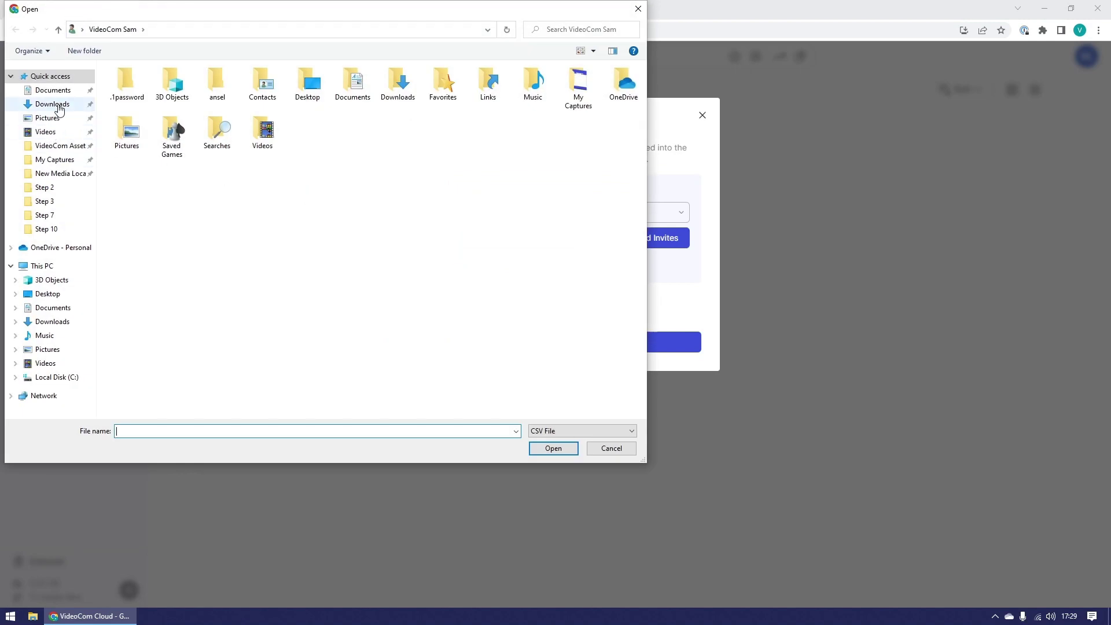
Step: Attach Emails in CSV - Sheet.csv from Downloads, then generate and copy a Basic invite link
left_click(52, 104)
left_click(164, 102)
left_click(552, 449)
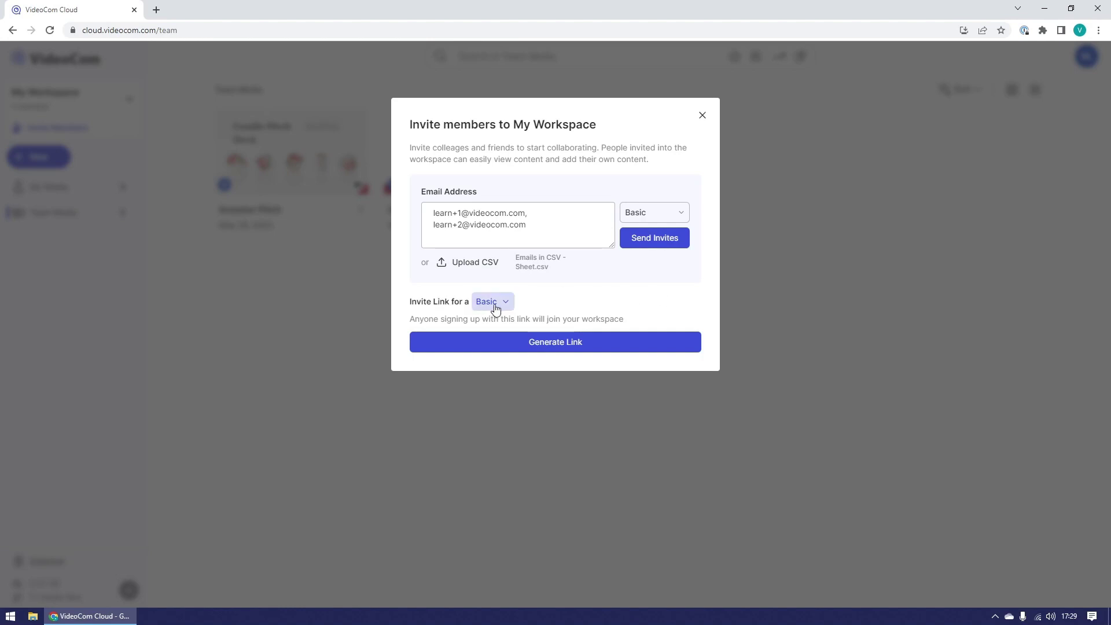
left_click(601, 343)
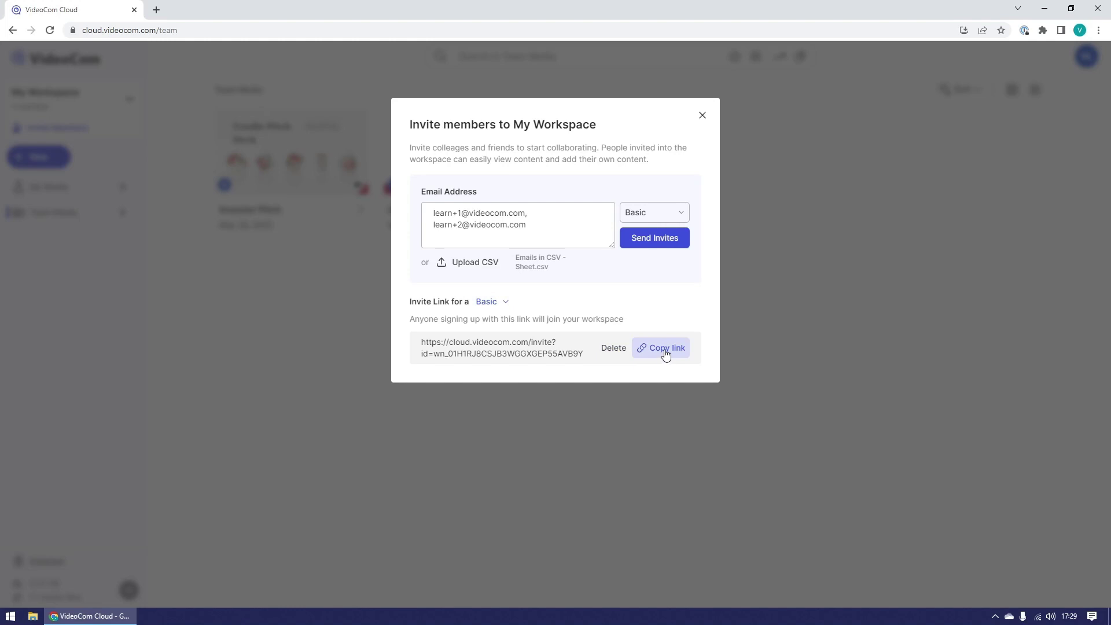
left_click(665, 350)
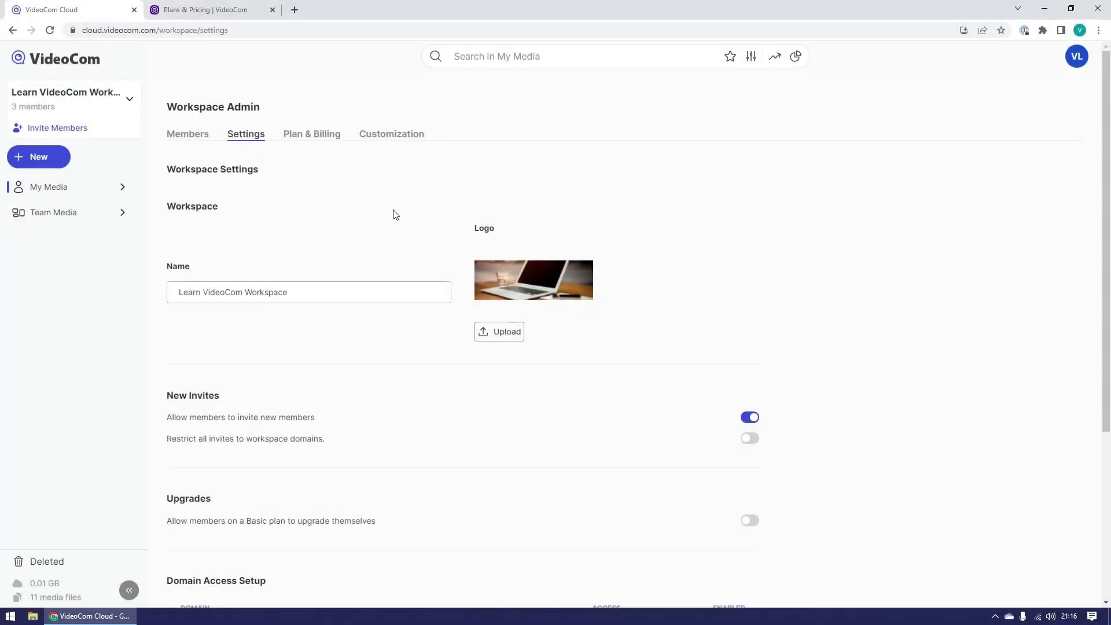
Step: In the Members list, save the second member as Admin on the Pro plan
left_click(207, 138)
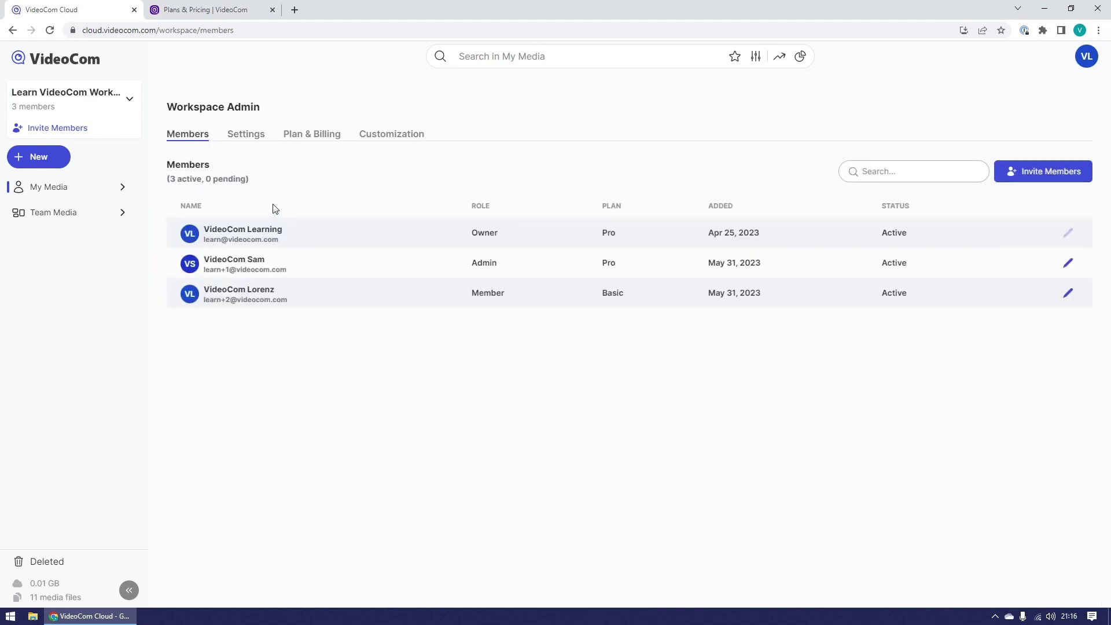
left_click(908, 172)
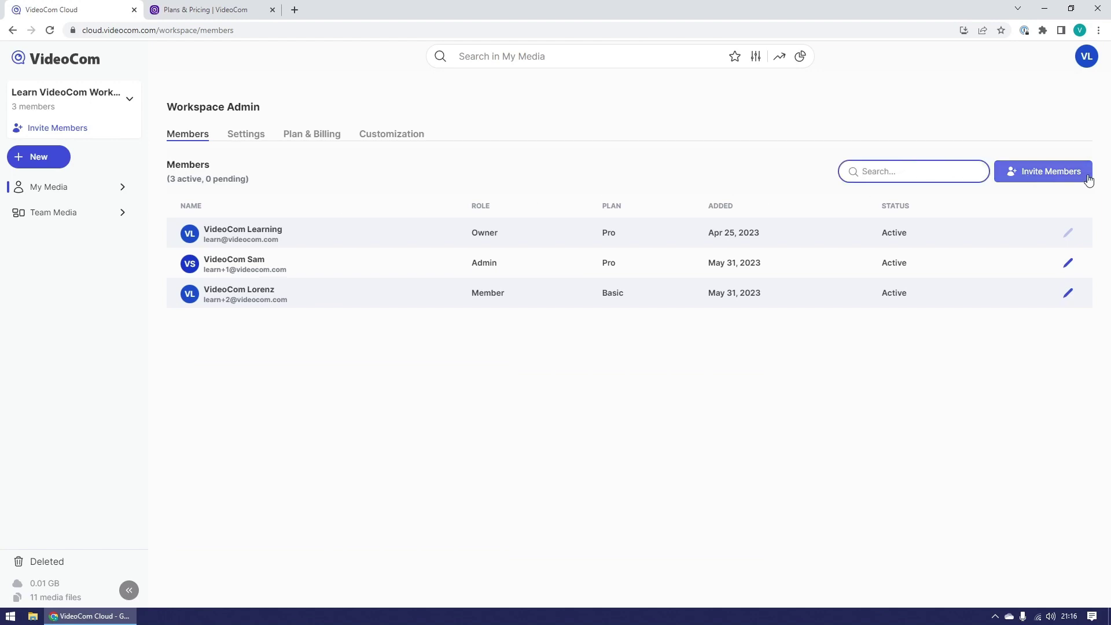
left_click(1068, 264)
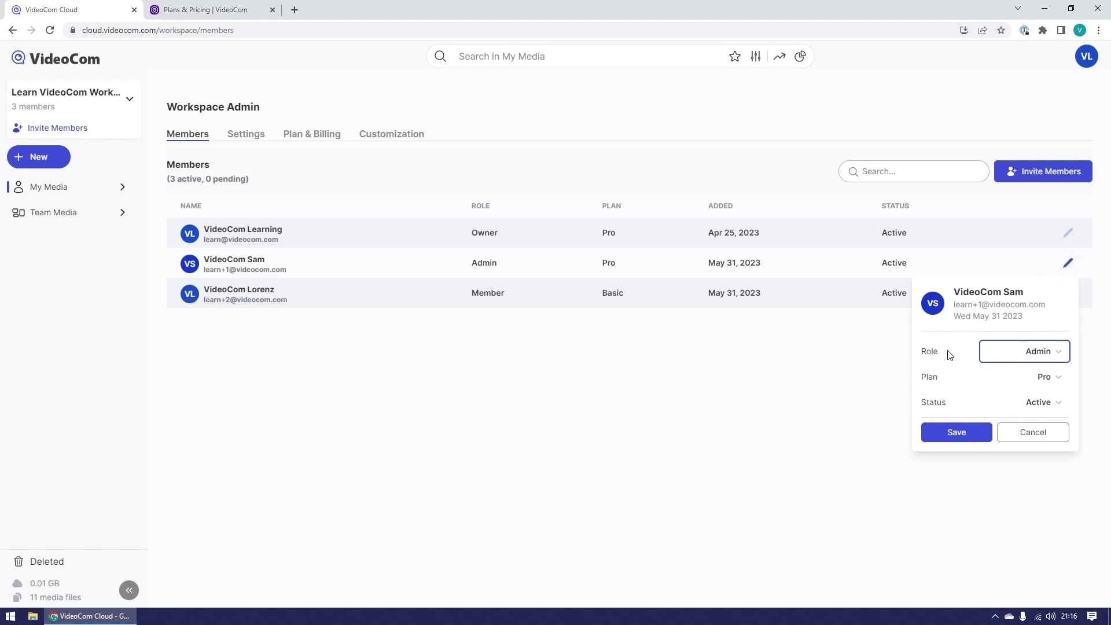
left_click(953, 425)
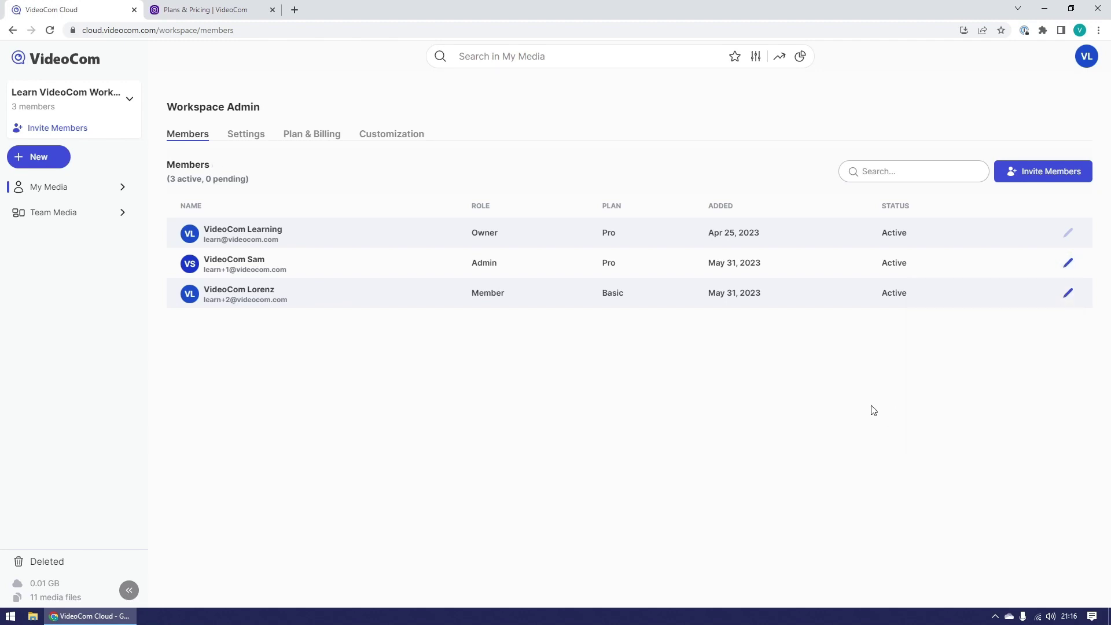
Step: Highlight the Owner, Admin and Member role labels in turn to explain each role
double_click(474, 232)
left_click(517, 246)
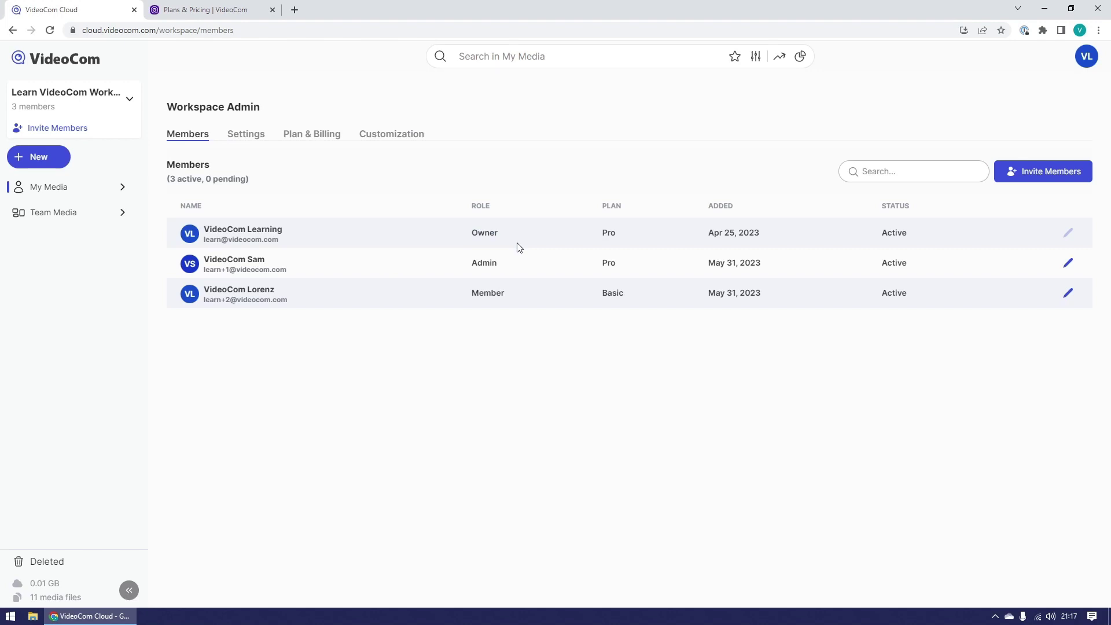
double_click(489, 267)
left_click(516, 269)
double_click(491, 296)
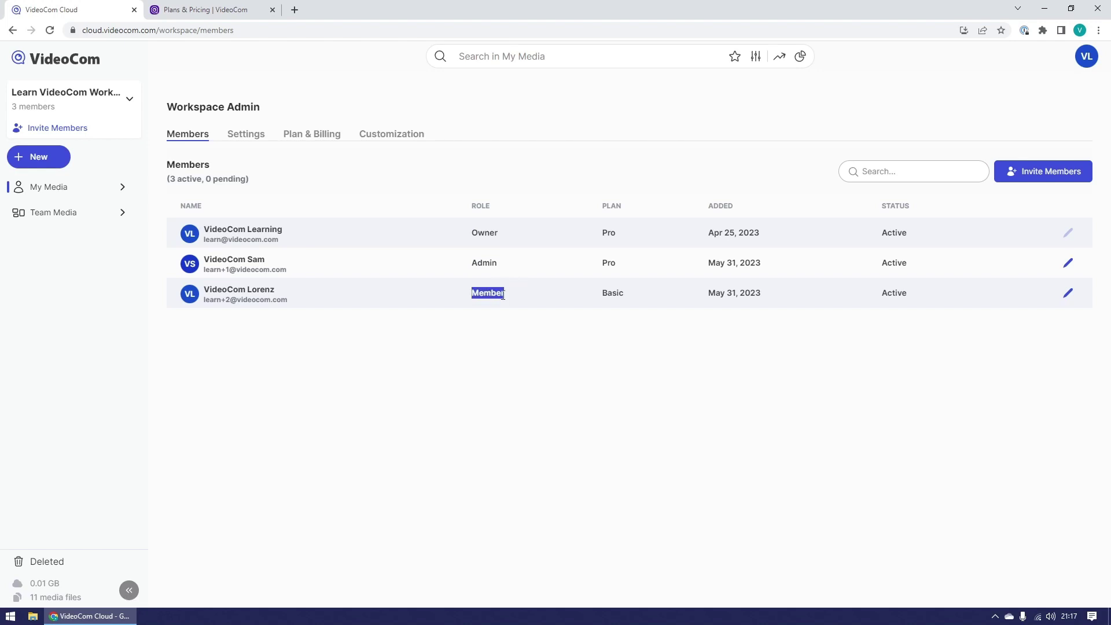
left_click(535, 297)
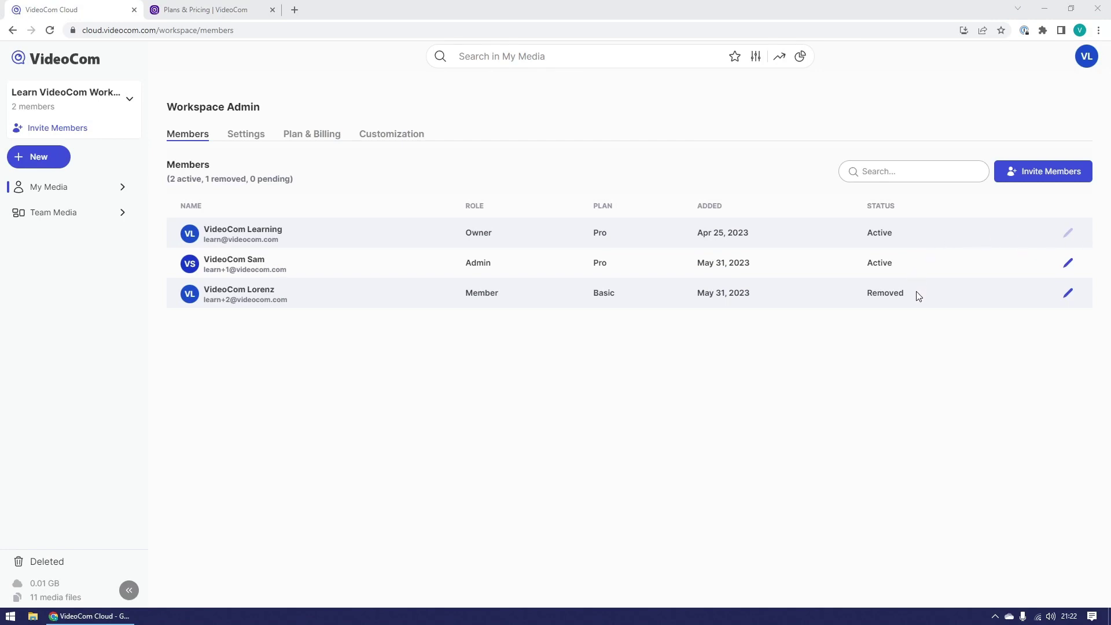
Step: Change the third member's status from Removed back to Active and save it
left_click(1068, 292)
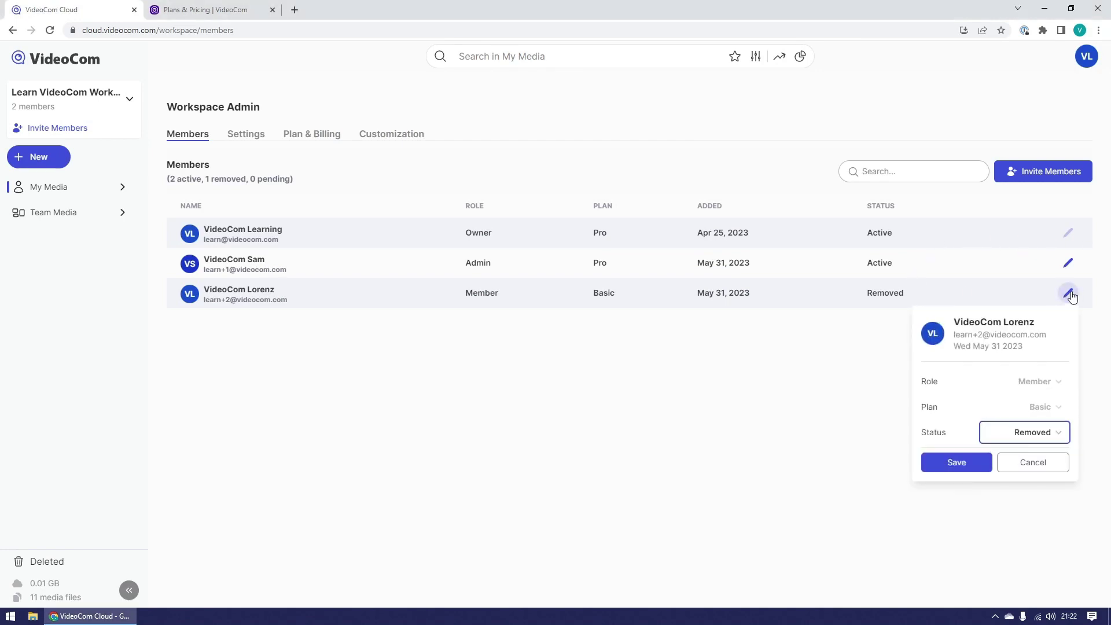
left_click(1042, 433)
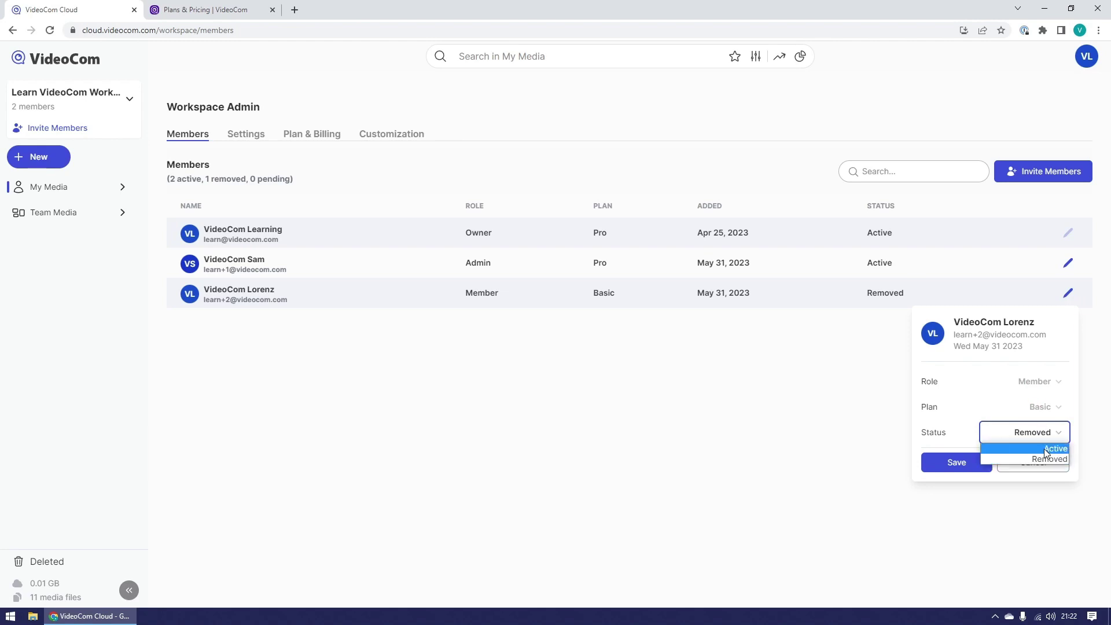
left_click(1045, 449)
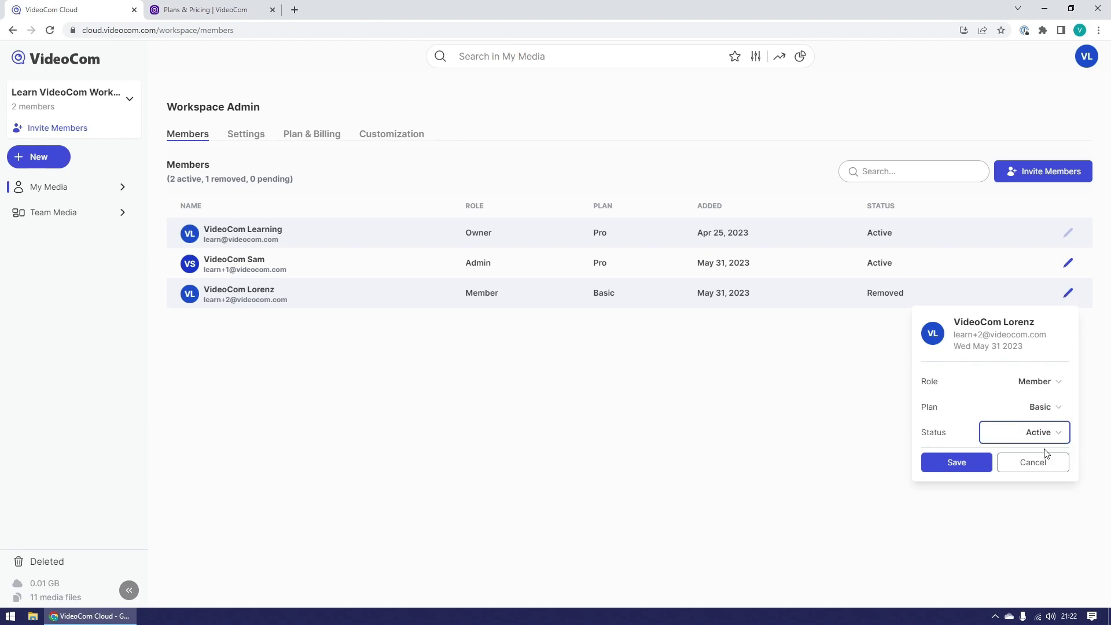
left_click(946, 462)
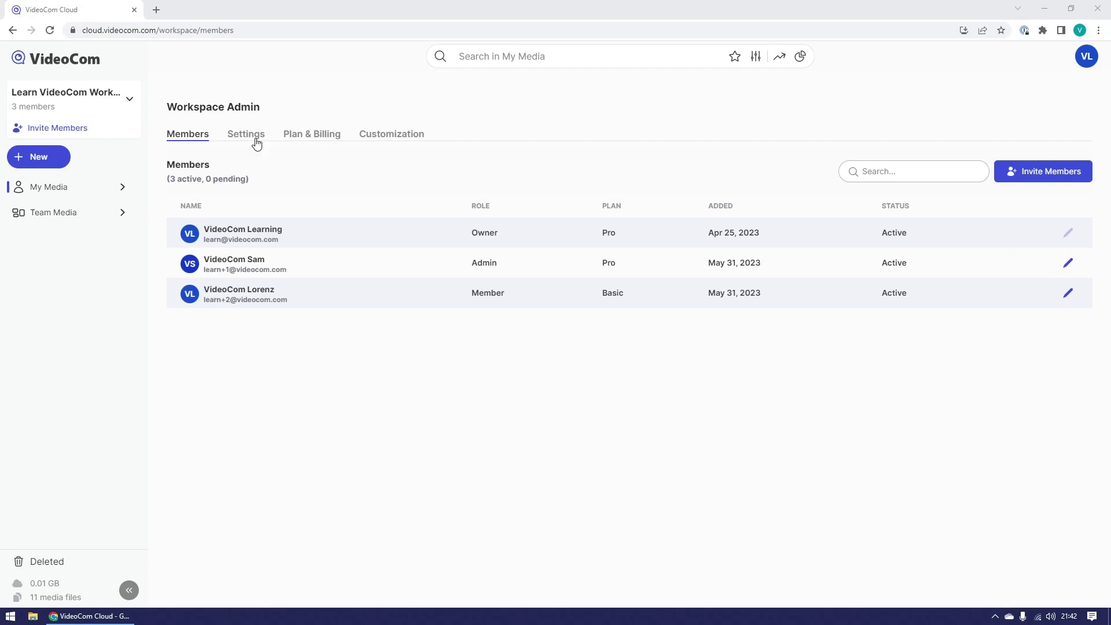
Step: Keep videocom.com access at After admin approval and let Basic-plan members upgrade themselves
left_click(257, 142)
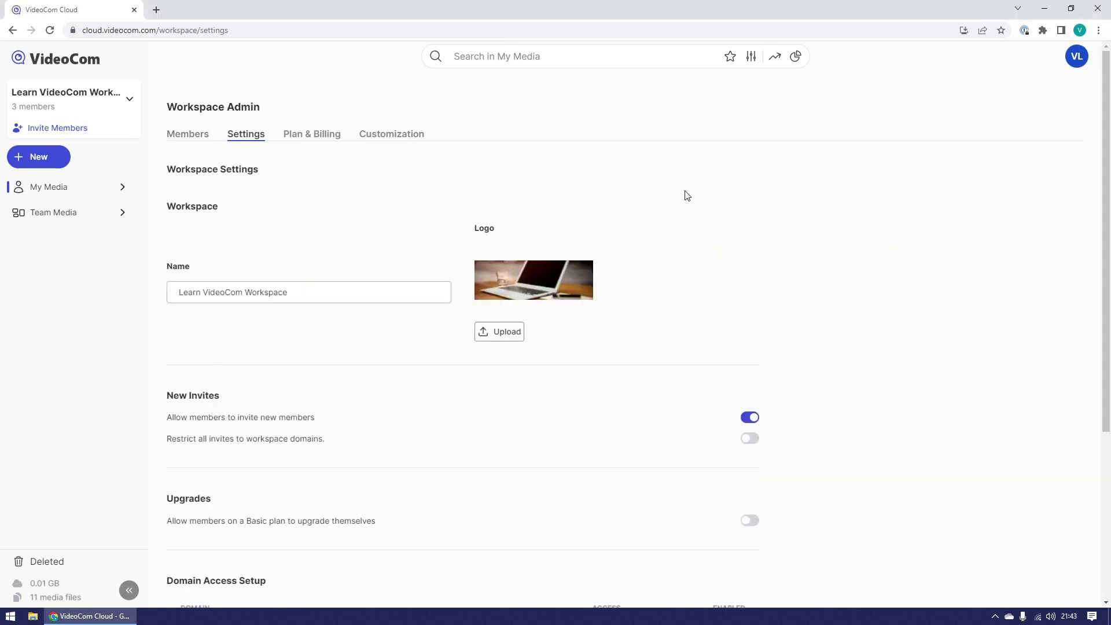
left_click(392, 295)
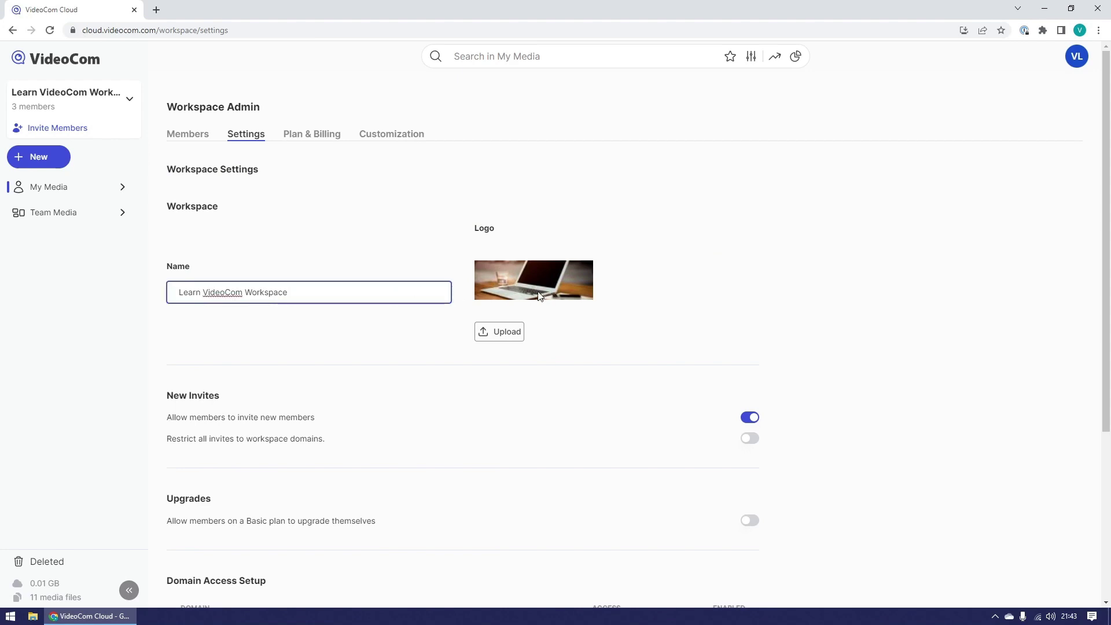
left_click(619, 294)
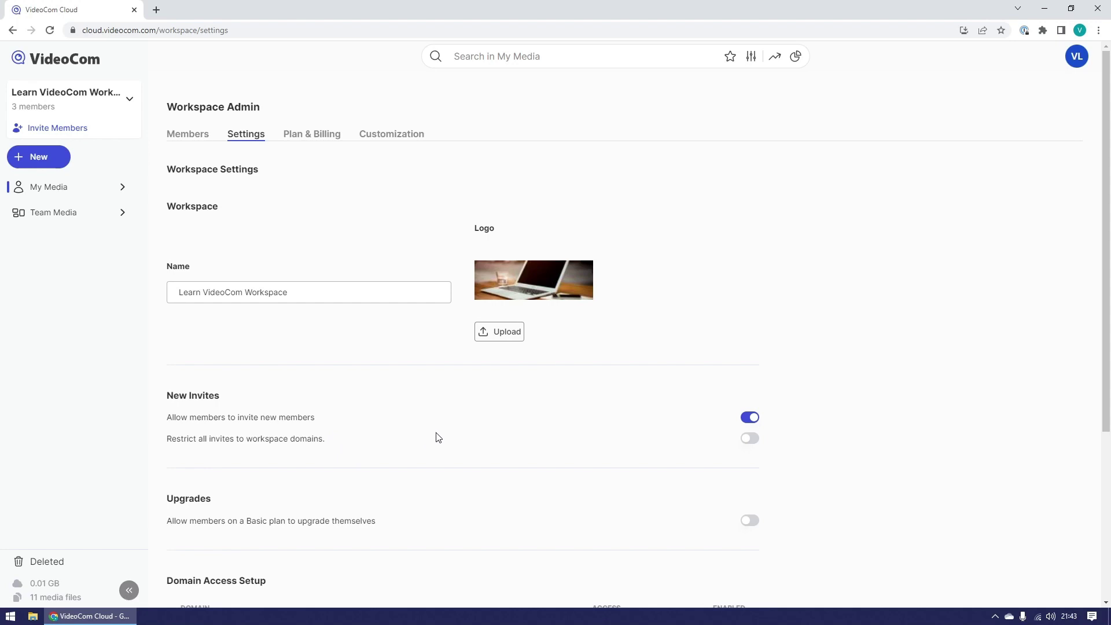
scroll(479, 425, "down", 4)
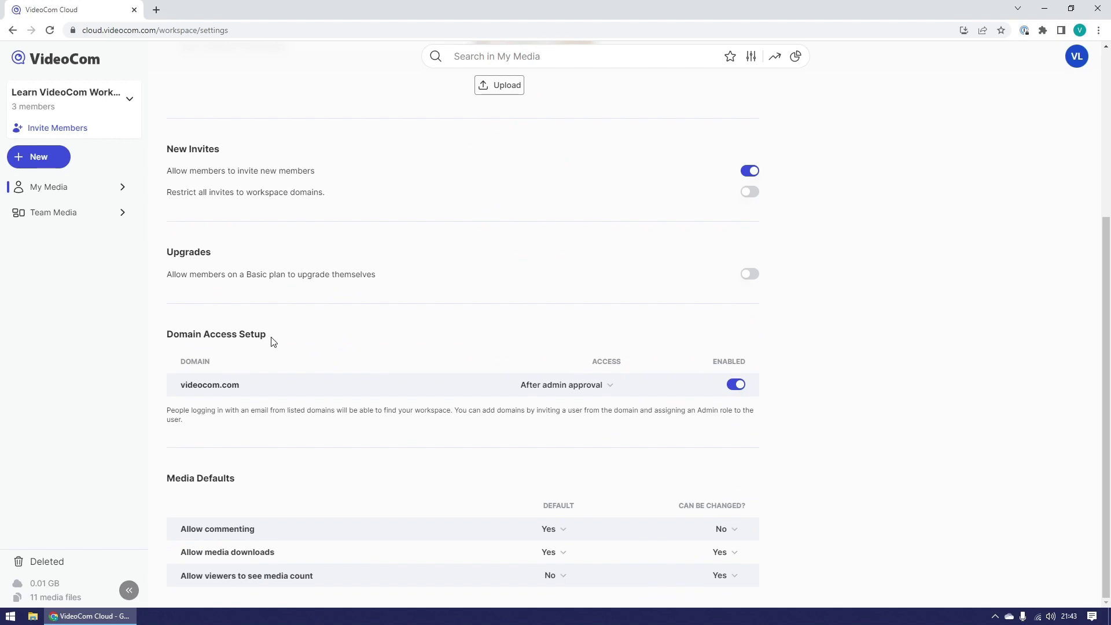
left_click(612, 389)
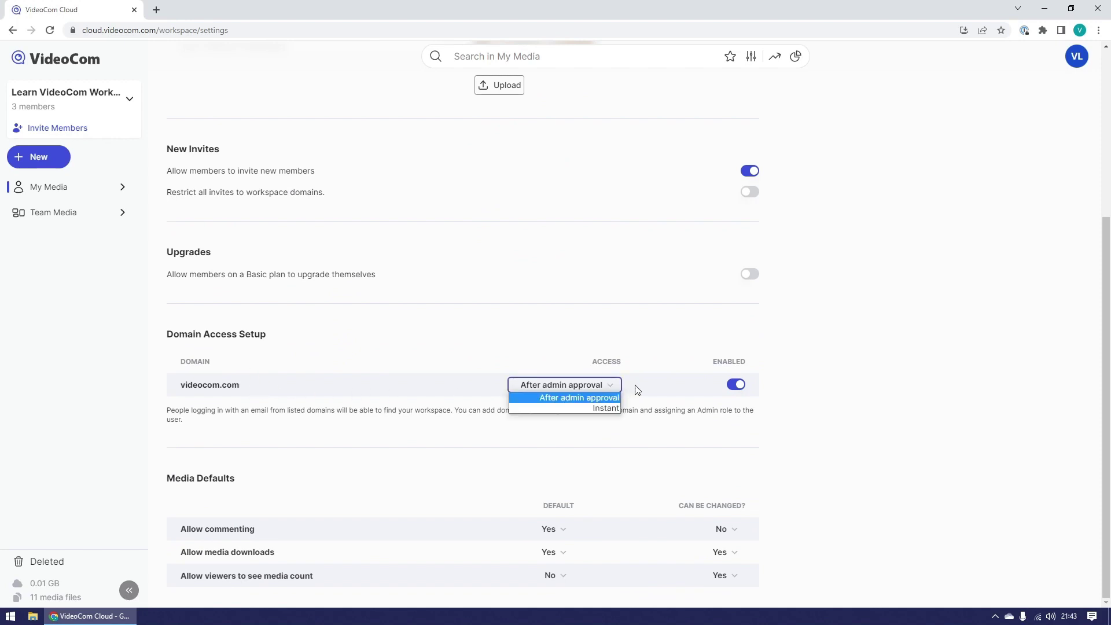
left_click(639, 389)
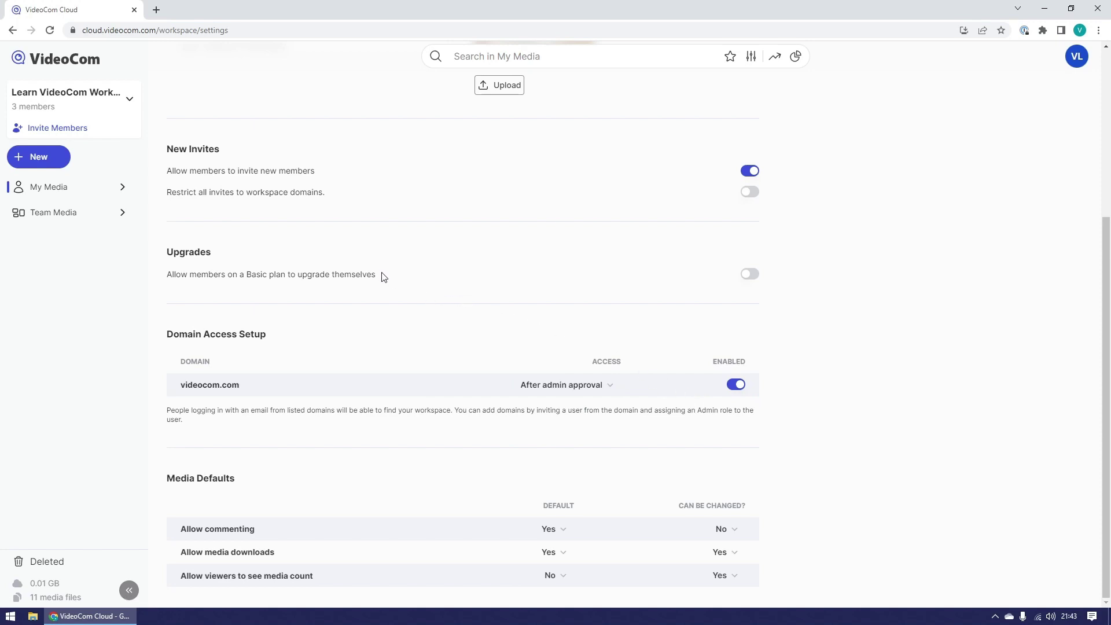
left_click(753, 281)
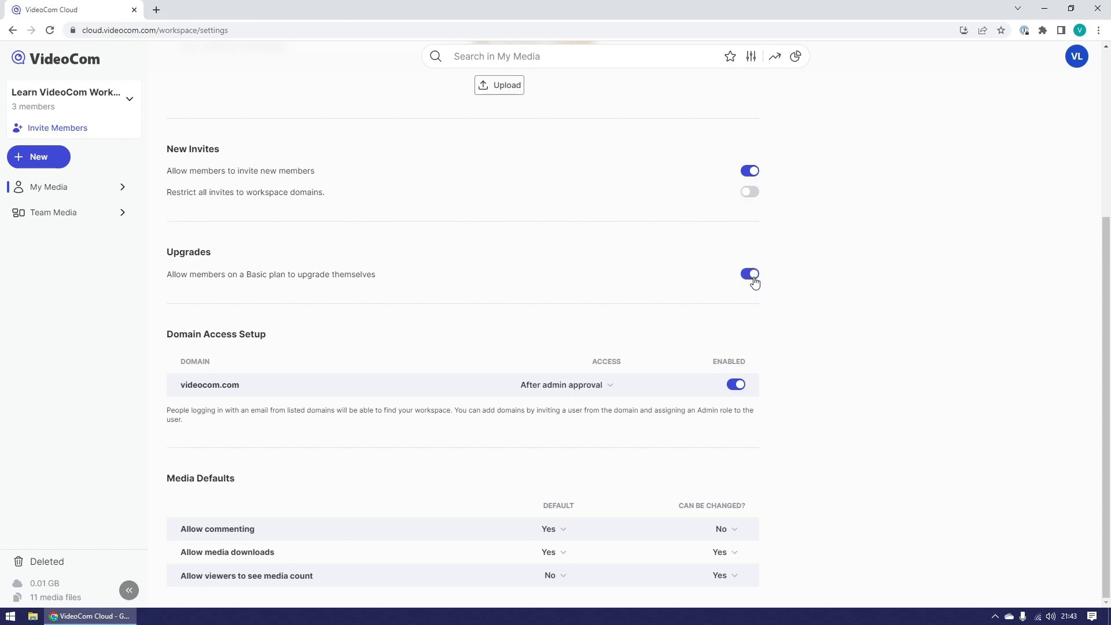